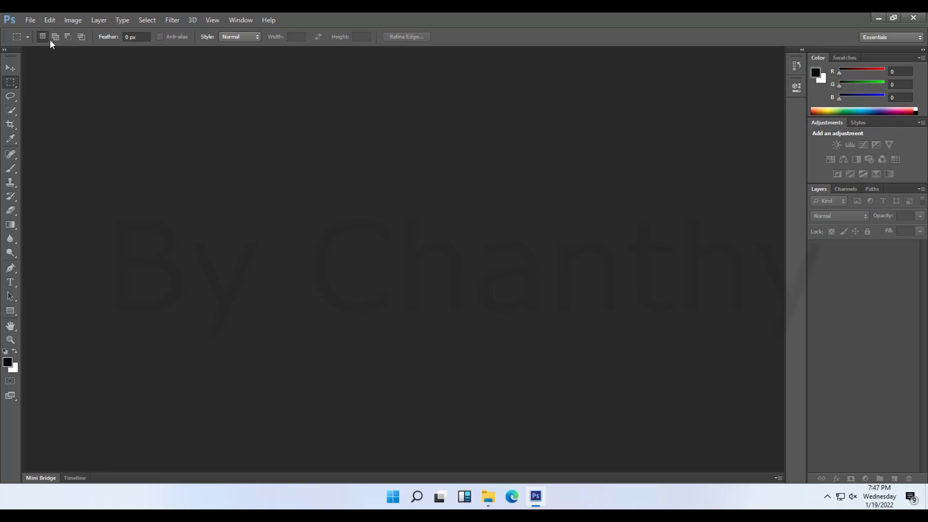
# Step: Create a new blank A4 document from the International Paper preset
pyautogui.click(30, 20)
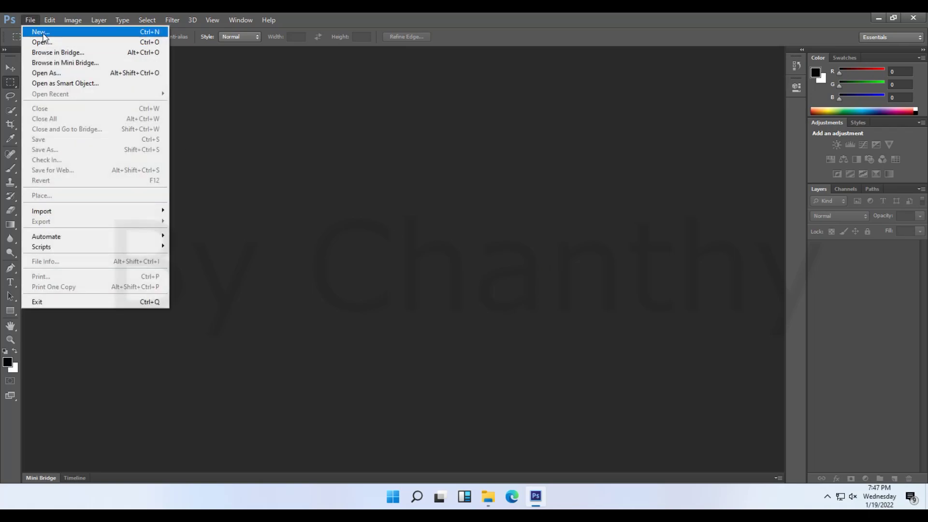
pyautogui.click(43, 34)
pyautogui.click(487, 149)
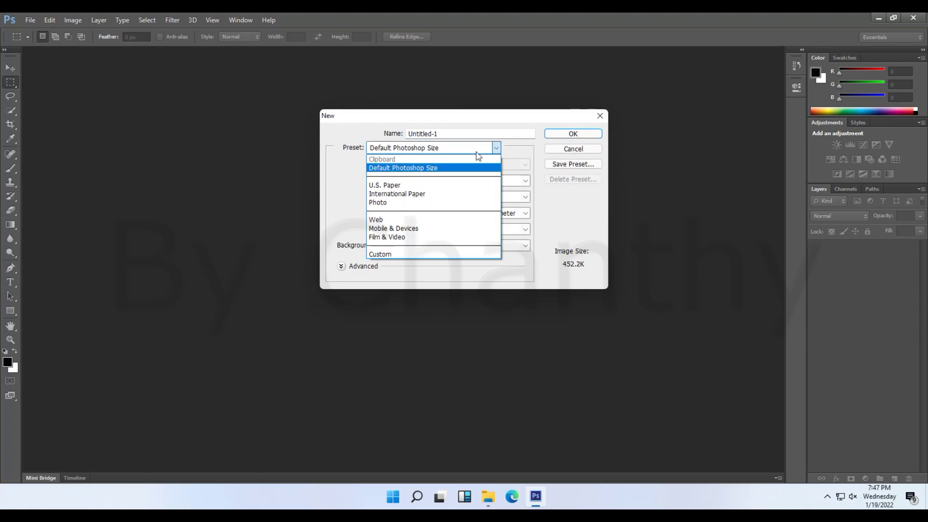
pyautogui.click(435, 193)
pyautogui.click(507, 166)
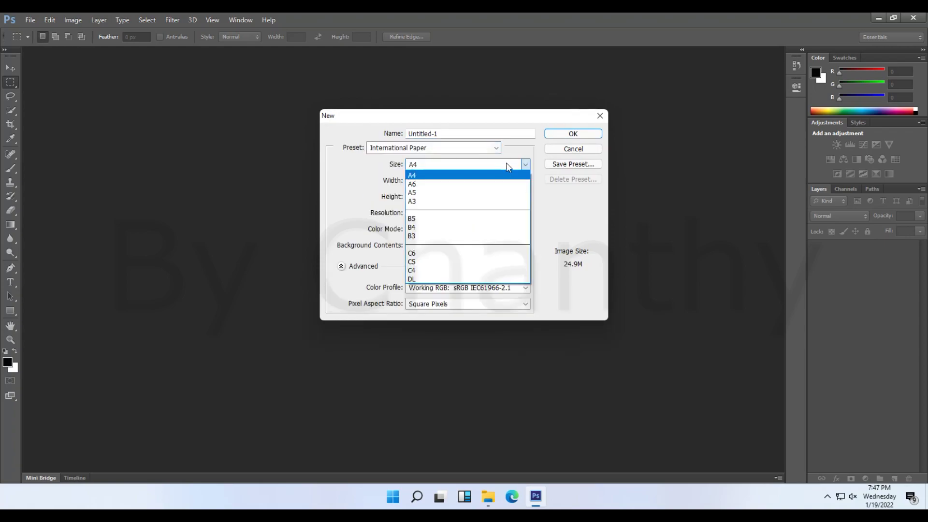
pyautogui.click(491, 184)
pyautogui.click(582, 134)
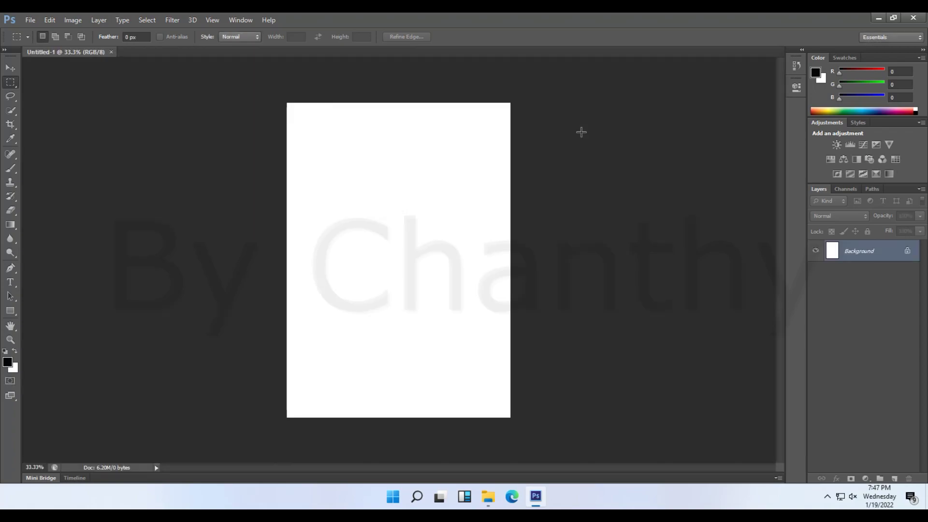
# Step: Type 'Welcome to TOP SHARE' left of page centre with the Horizontal Type tool and select it
pyautogui.click(10, 238)
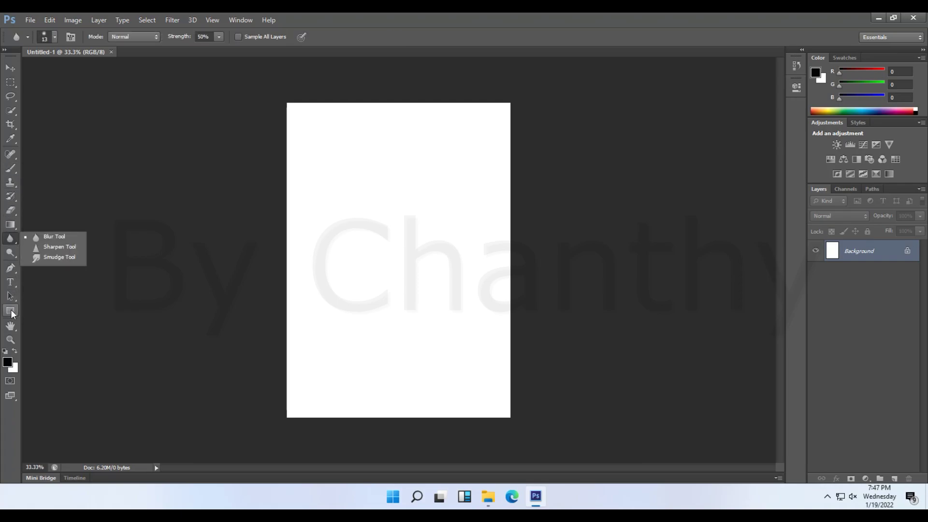
pyautogui.click(11, 311)
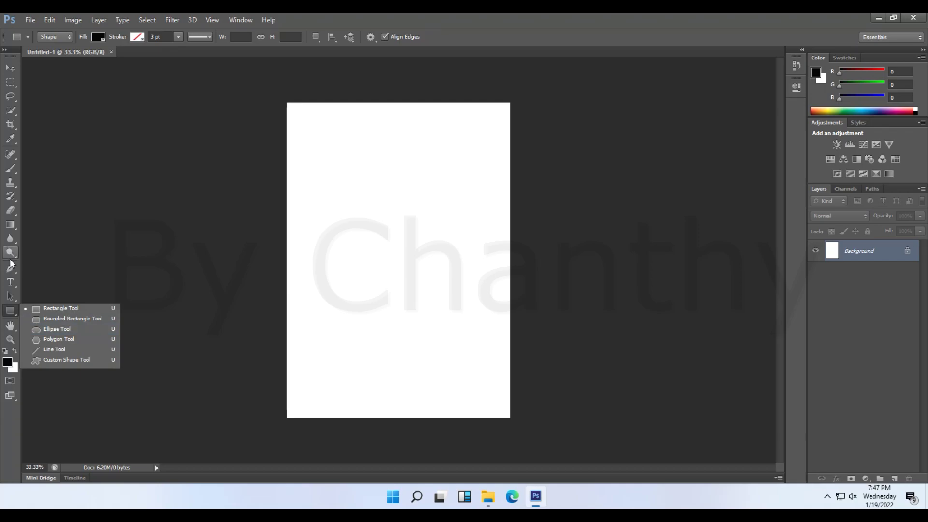
pyautogui.click(10, 282)
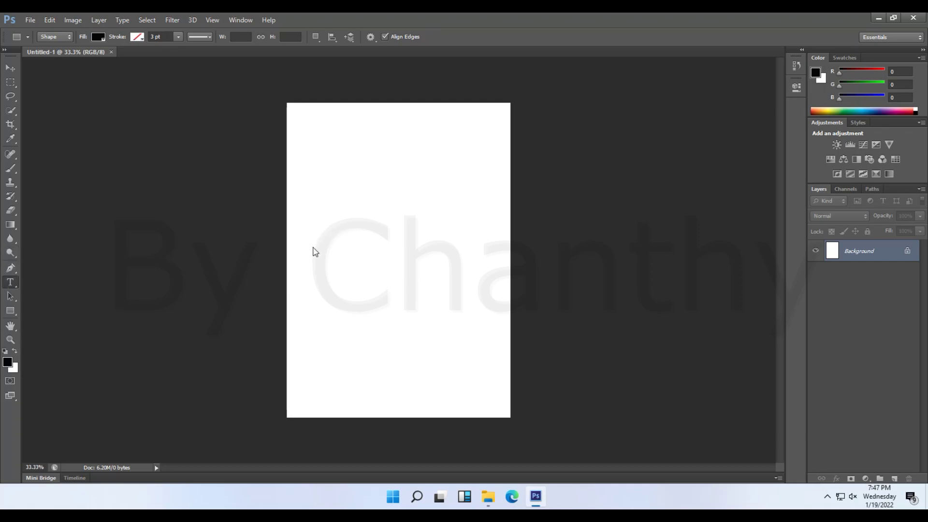
pyautogui.click(298, 281)
pyautogui.write('We')
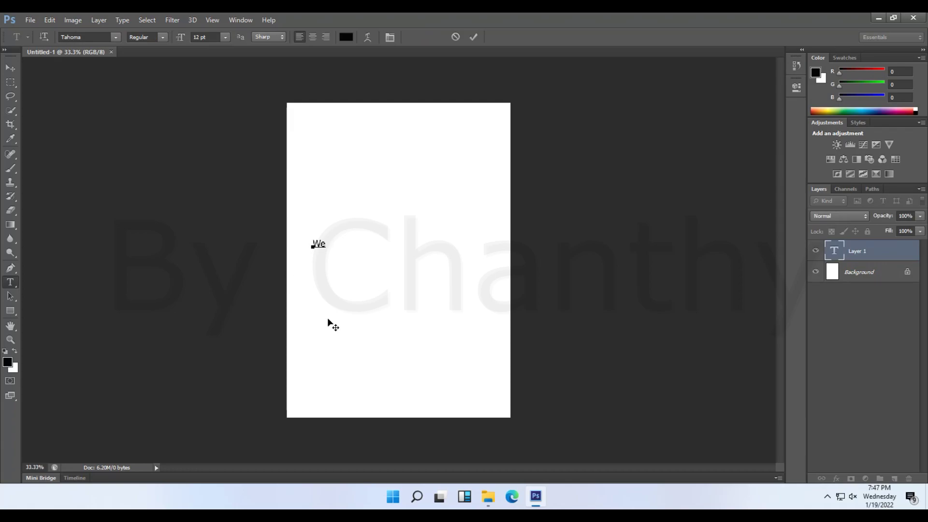
pyautogui.write('lcome to')
pyautogui.write(' TO ')
pyautogui.write(' SHARE')
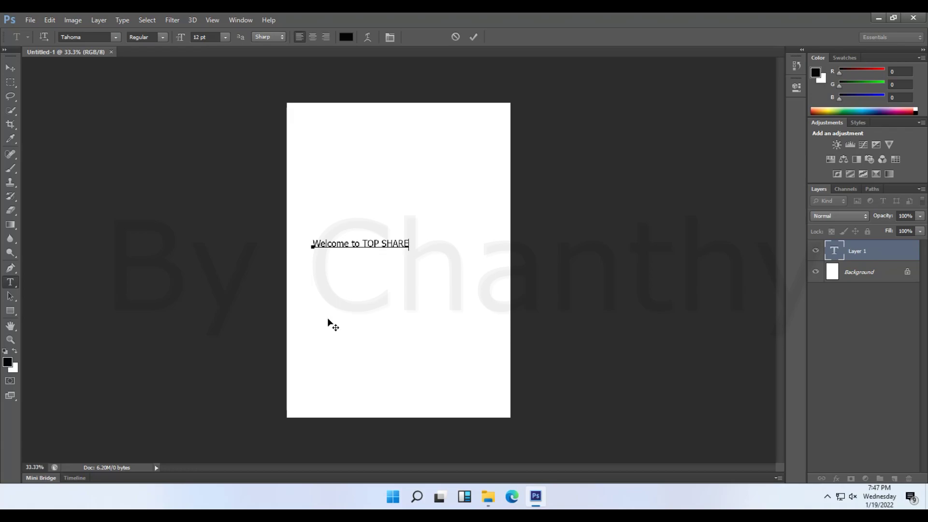
pyautogui.moveTo(409, 244); pyautogui.dragTo(301, 242)
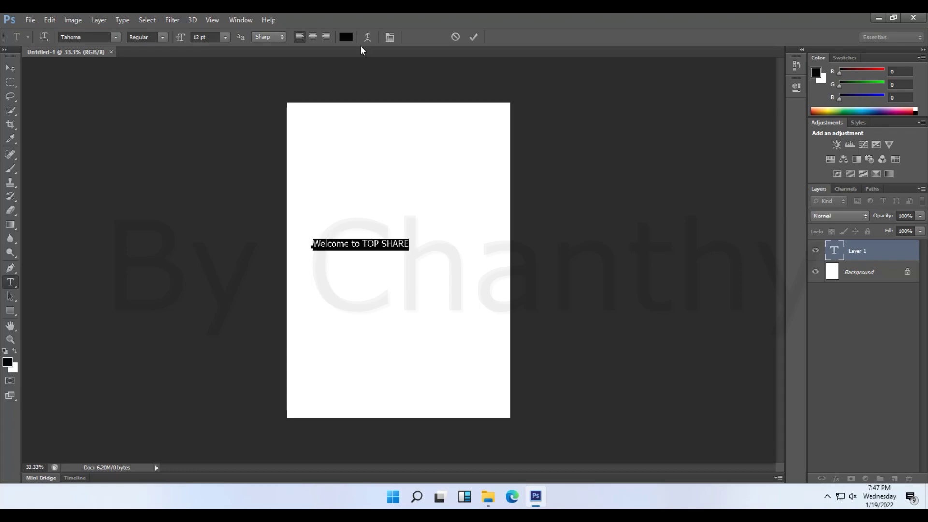
# Step: Change the selected text colour to green
pyautogui.click(346, 37)
pyautogui.moveTo(425, 167); pyautogui.dragTo(477, 232)
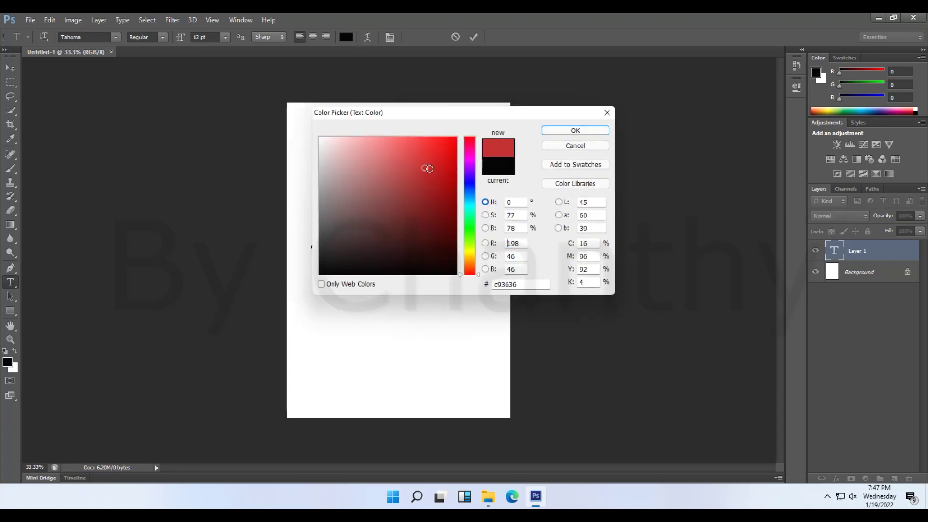
pyautogui.click(477, 232)
pyautogui.click(575, 132)
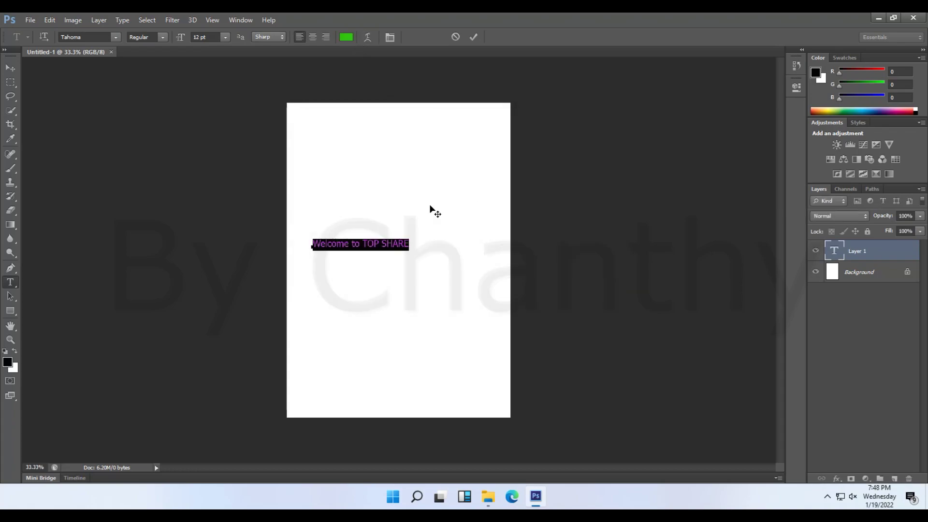
# Step: Apply a Bulge warp to the text and commit the edits
pyautogui.click(367, 37)
pyautogui.click(442, 150)
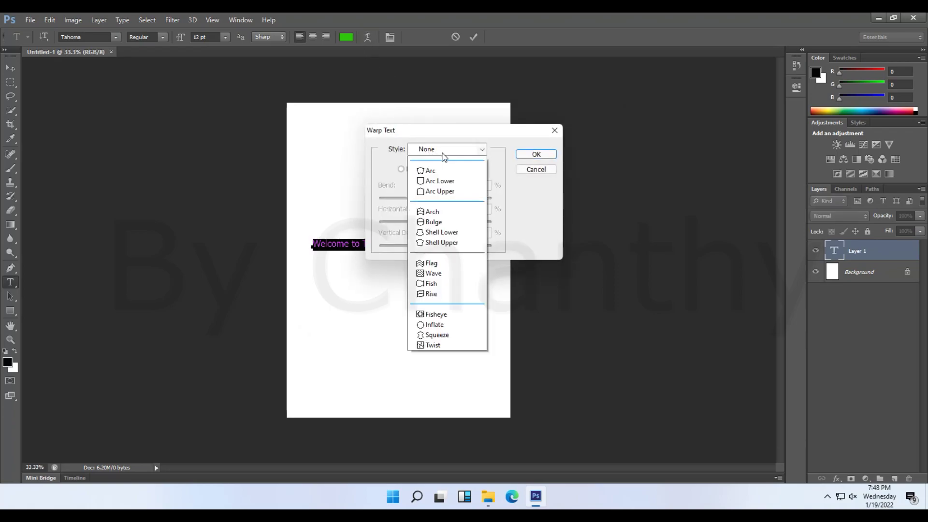
pyautogui.click(453, 234)
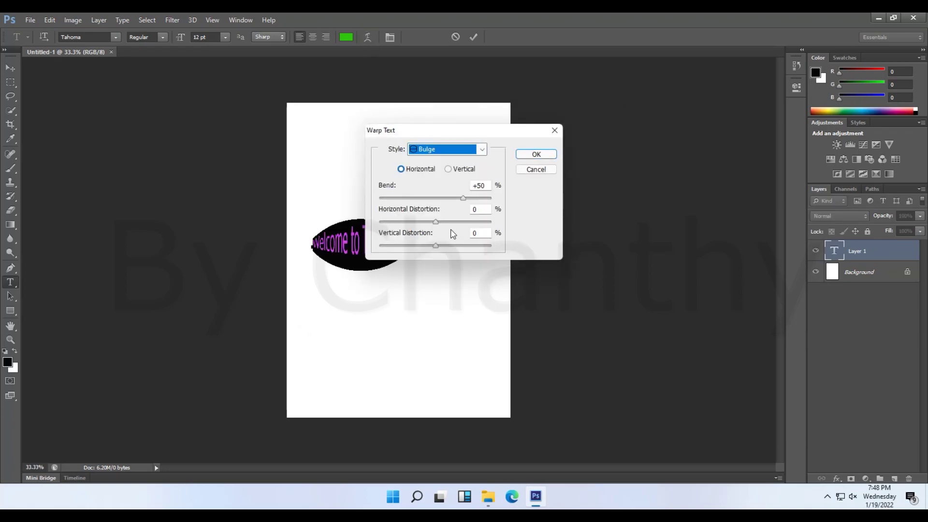
pyautogui.click(535, 153)
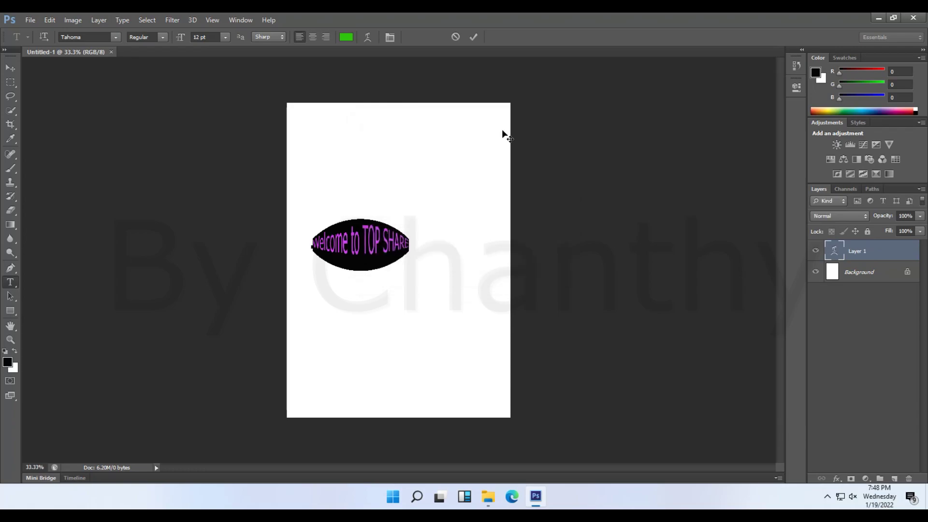
pyautogui.click(474, 37)
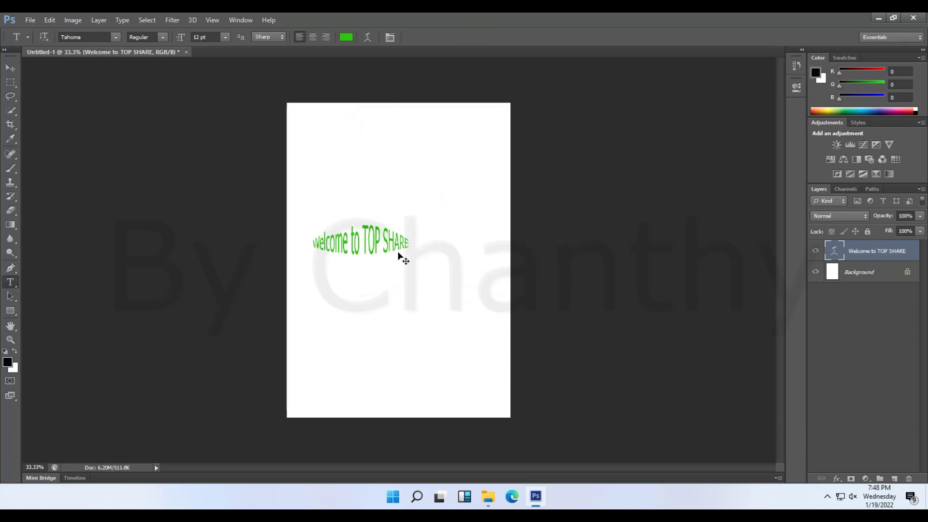
pyautogui.hotkey('ctrl', 't')
# Step: Enlarge the warped text across most of the page width, then view Help > About Photoshop
pyautogui.moveTo(410, 270); pyautogui.dragTo(492, 325)
pyautogui.click(542, 37)
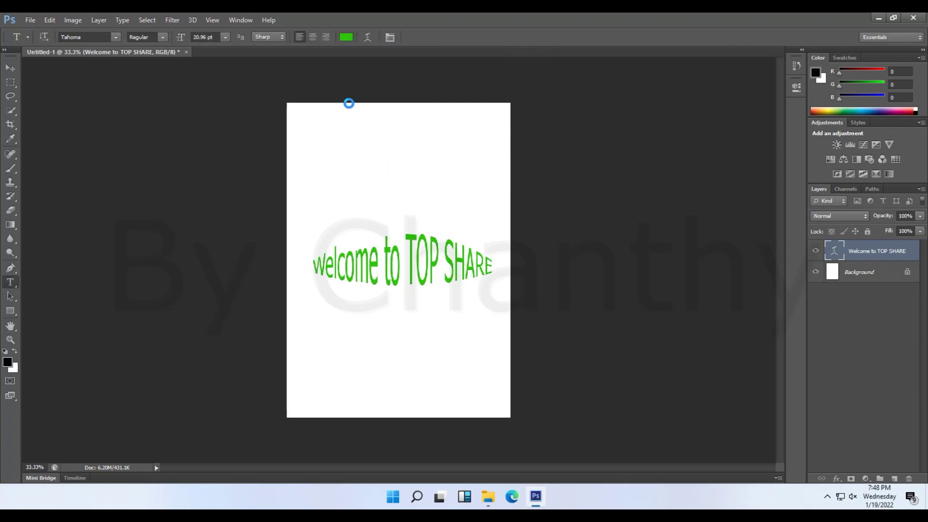
pyautogui.click(266, 20)
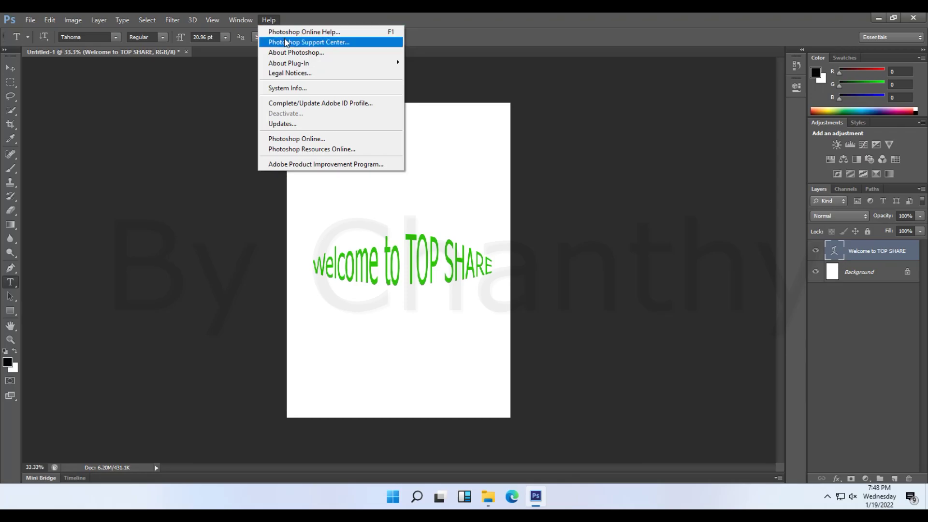
pyautogui.click(293, 53)
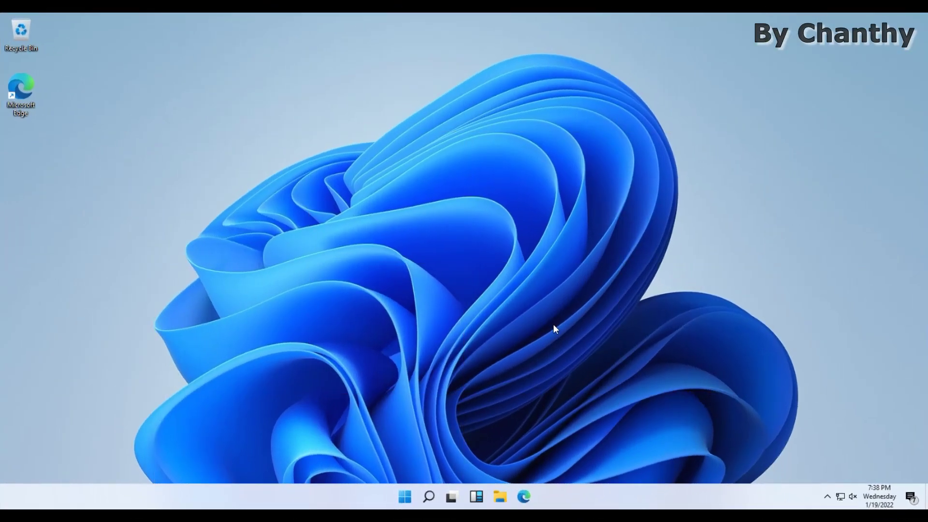
# Step: Open the Adobe Photoshop DVD in File Explorer and launch Set-up with administrator rights
pyautogui.click(501, 498)
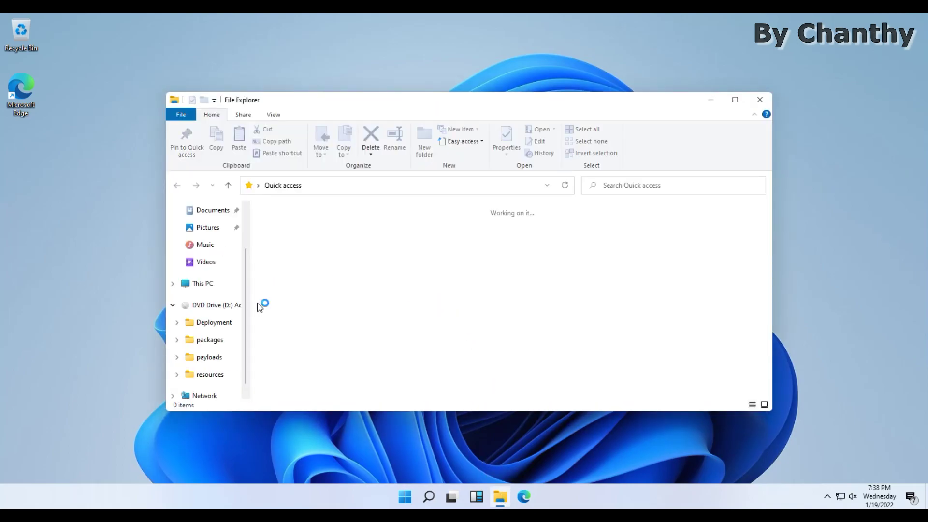
pyautogui.click(174, 342)
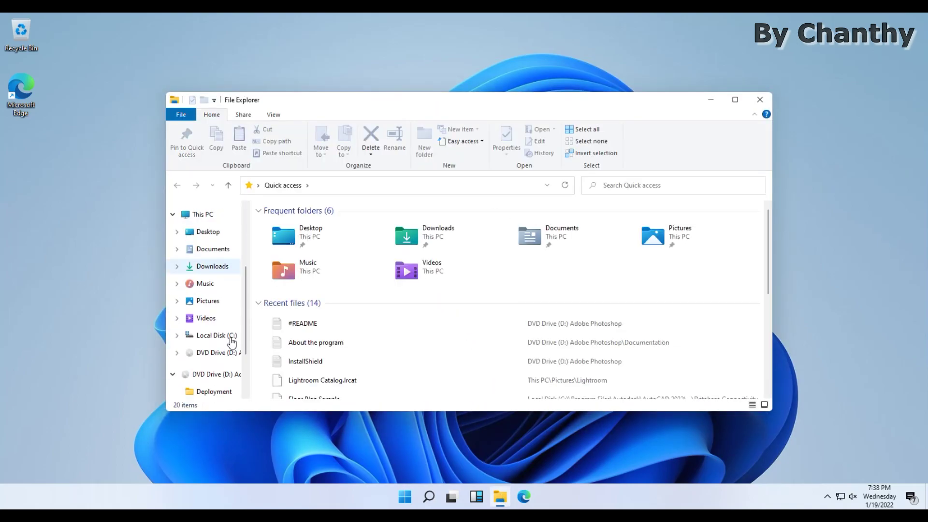
pyautogui.click(224, 356)
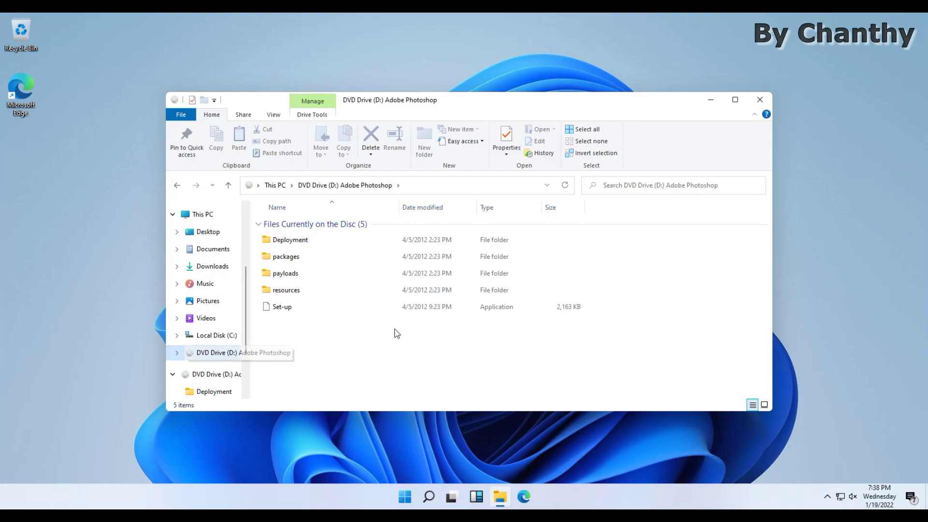
pyautogui.doubleClick(284, 308)
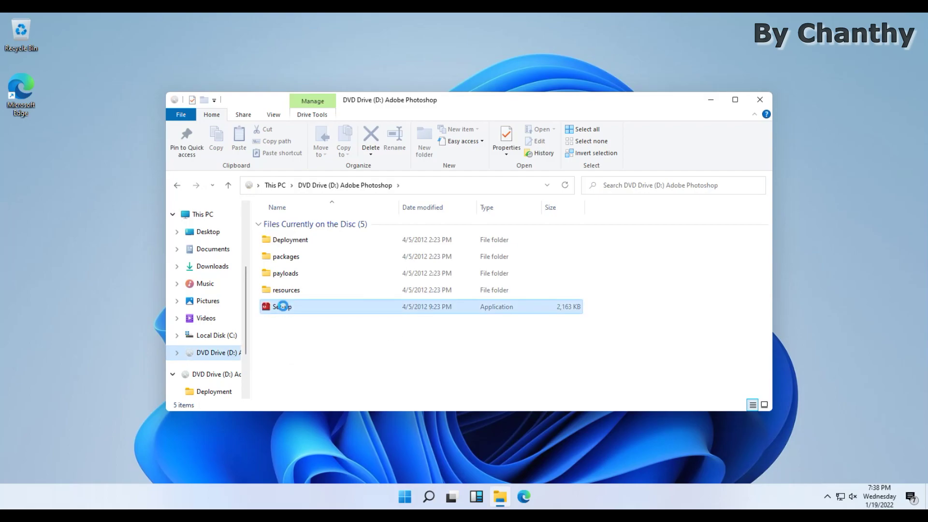
pyautogui.rightClick(284, 308)
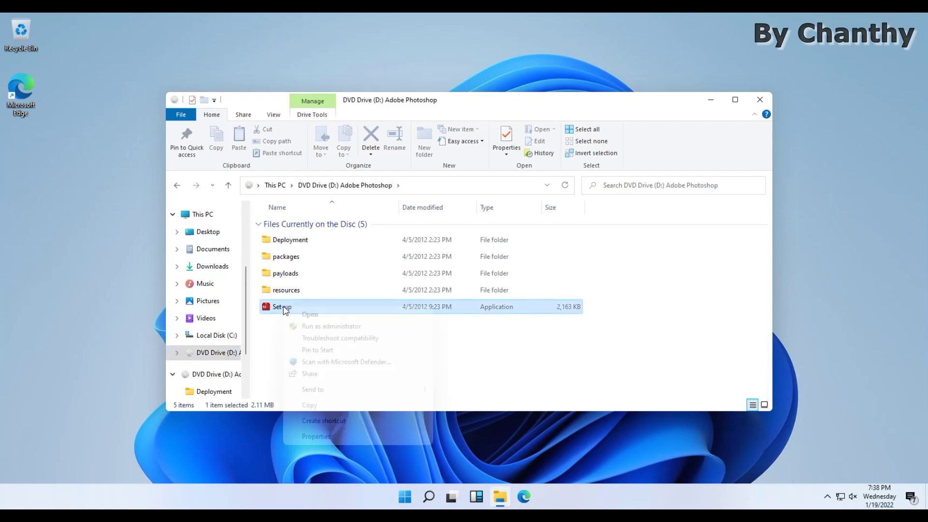
# Step: Allow the Adobe Setup Utility through User Account Control and minimize File Explorer
pyautogui.click(327, 328)
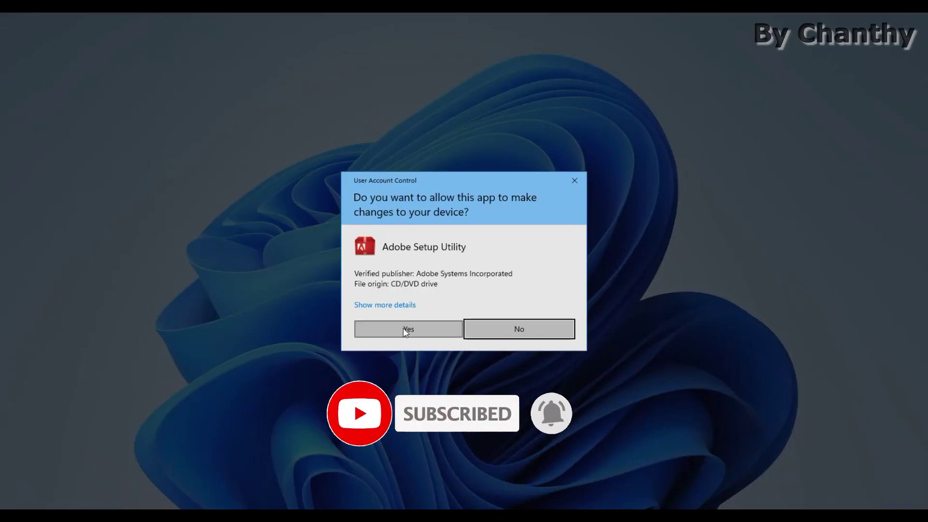
pyautogui.click(403, 328)
pyautogui.click(710, 101)
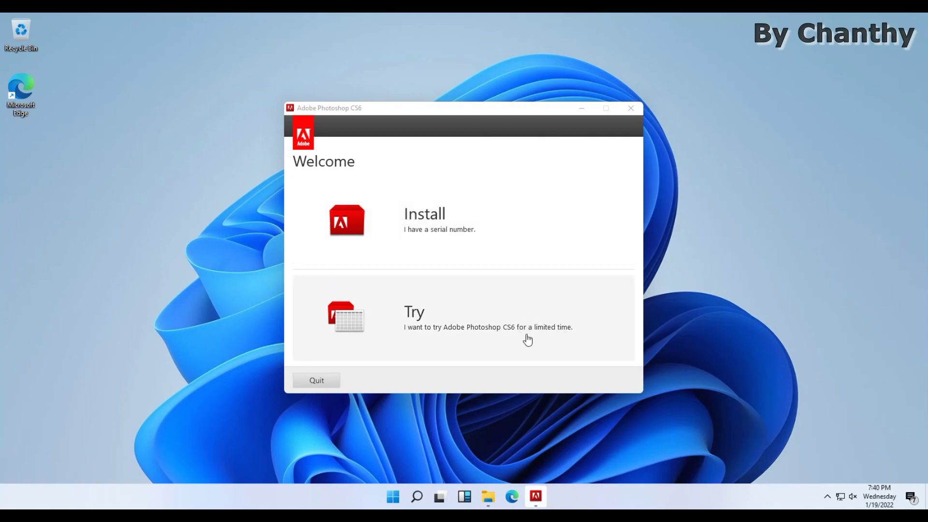
# Step: Choose the trial and accept the licence agreement in English (International)
pyautogui.click(414, 337)
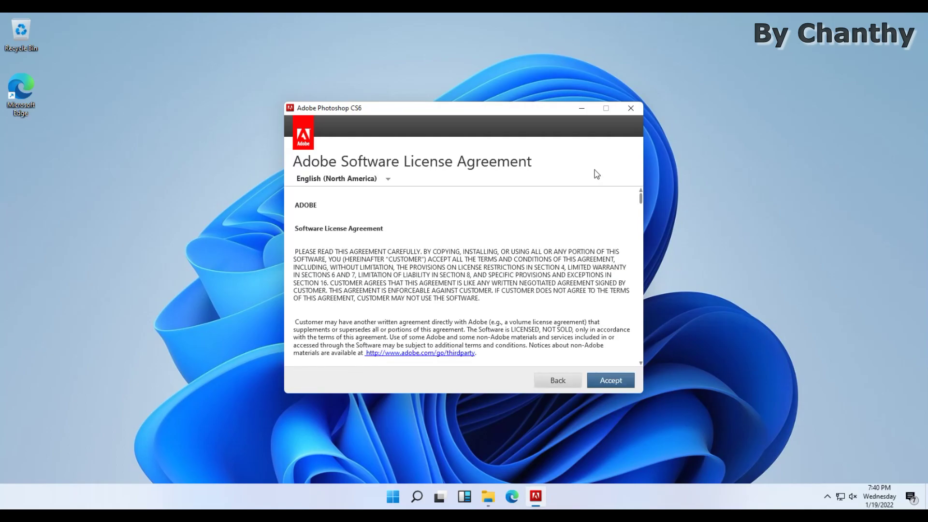
pyautogui.click(387, 179)
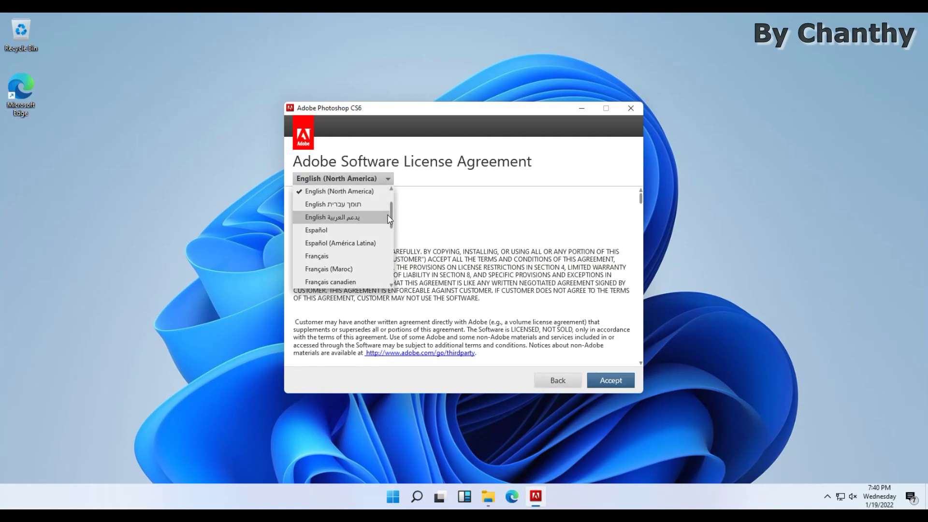
pyautogui.moveTo(392, 223); pyautogui.dragTo(393, 209)
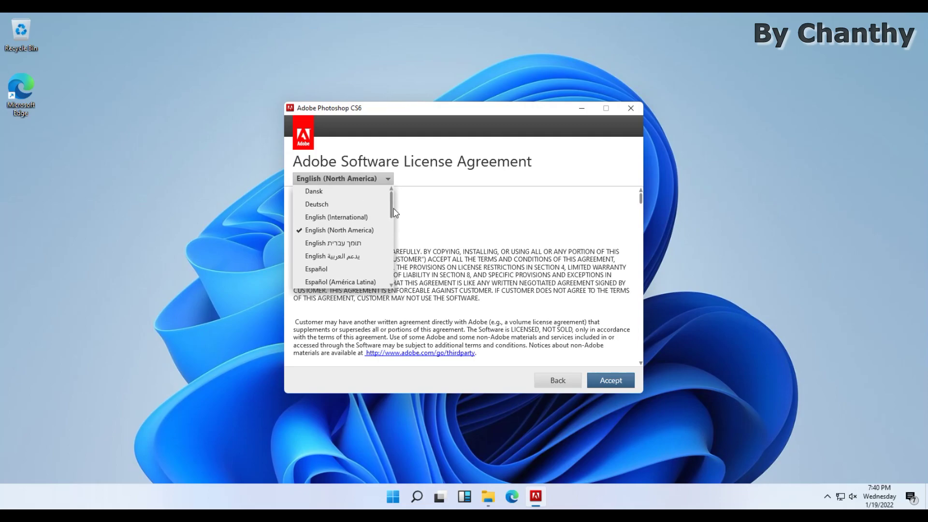
pyautogui.click(359, 218)
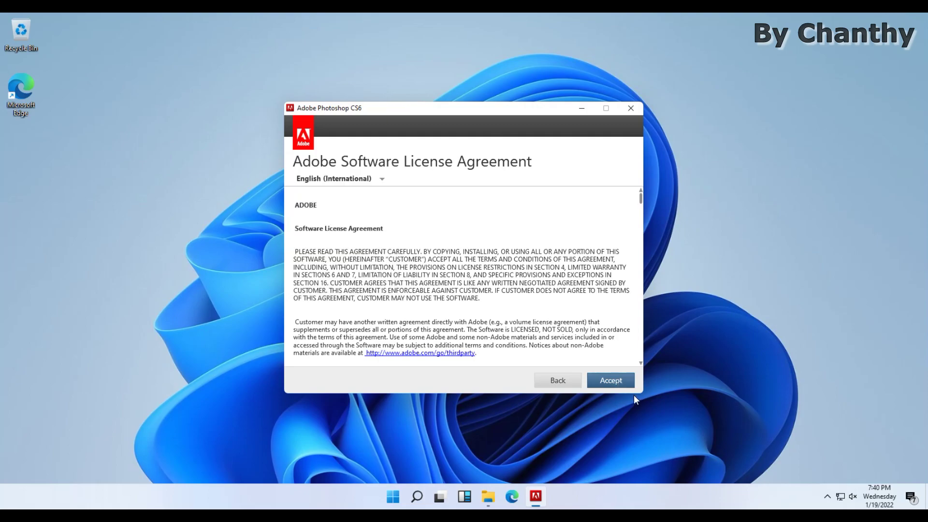
pyautogui.click(611, 381)
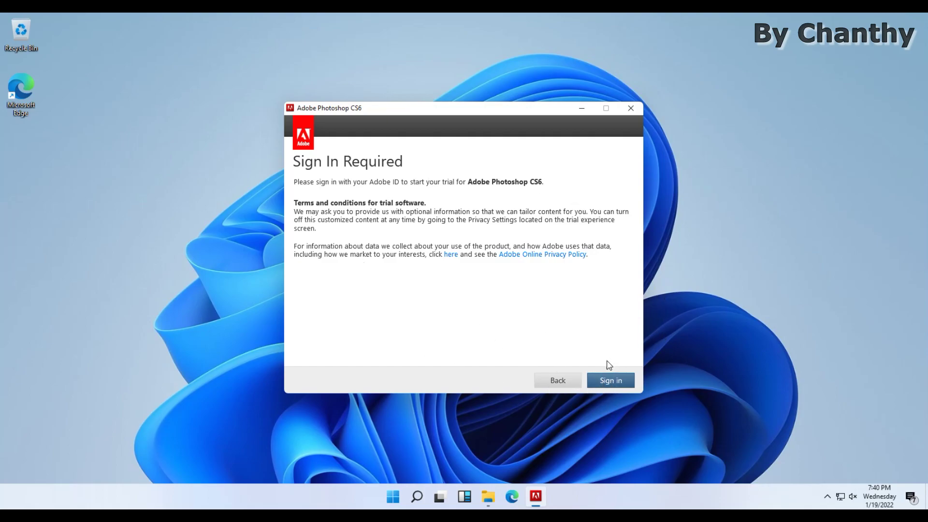
# Step: Sign in, set install language to English (International), and keep the default C:\Program Files\Adobe folder
pyautogui.click(620, 383)
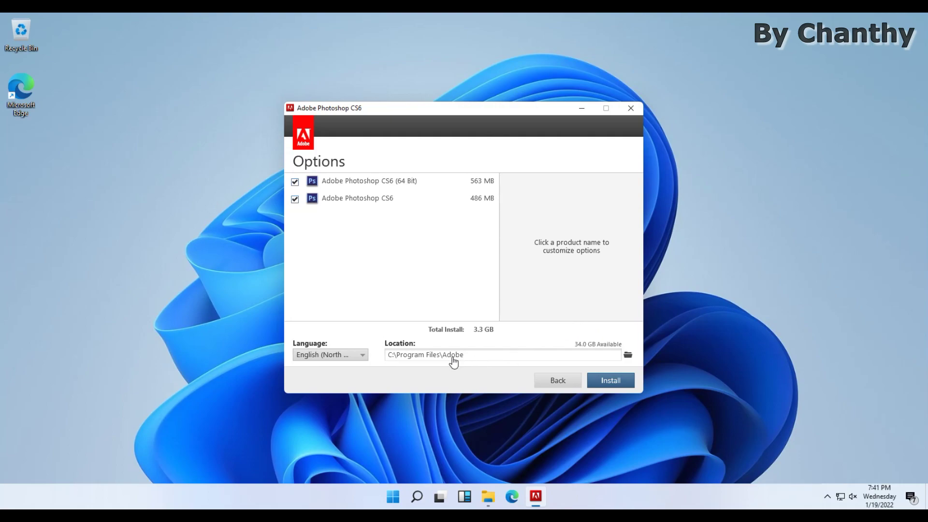
pyautogui.click(363, 356)
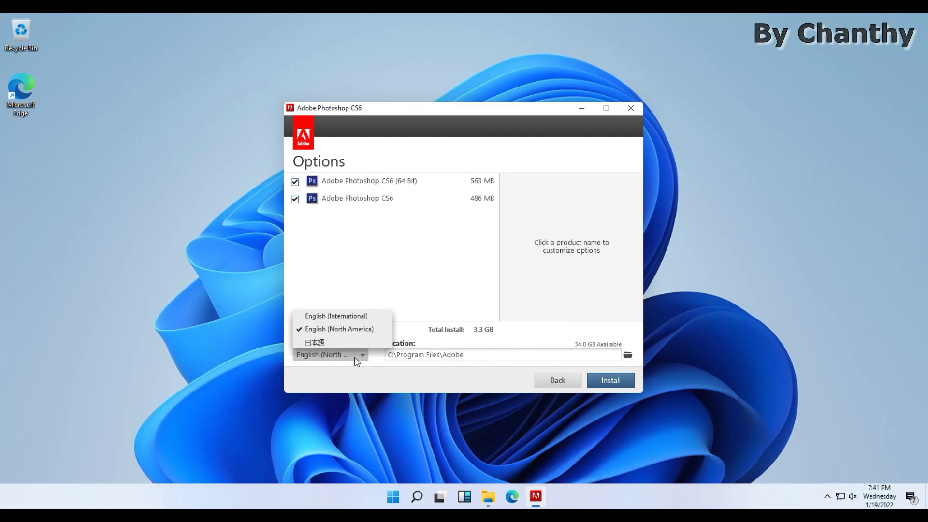
pyautogui.click(355, 317)
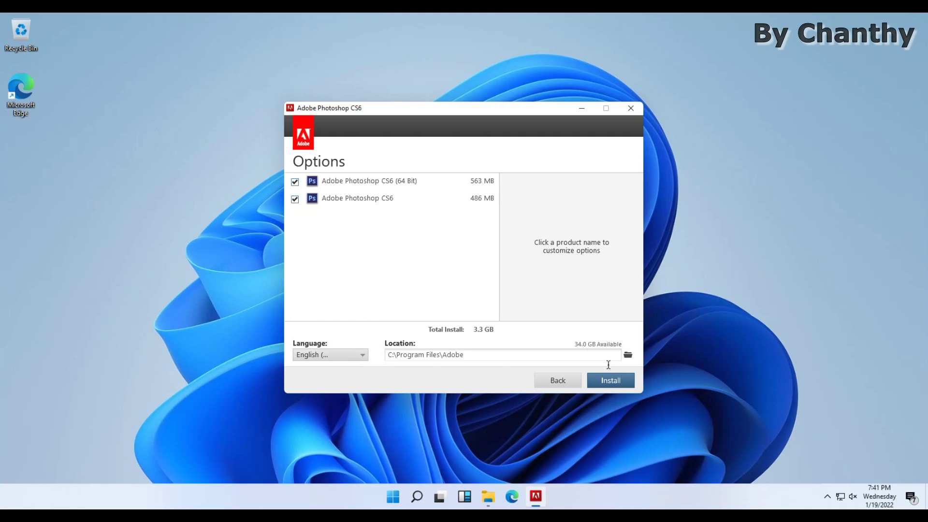
pyautogui.click(627, 356)
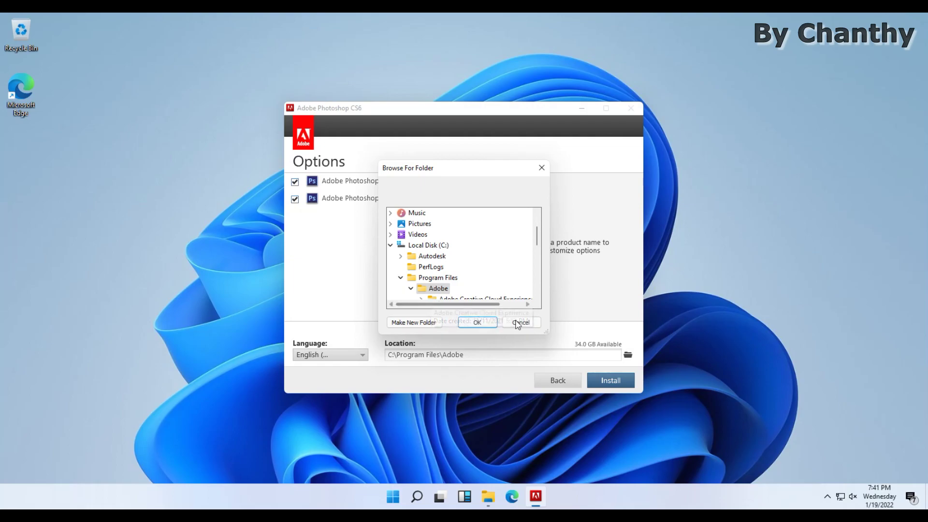
pyautogui.scroll(-3, 435, 251)
pyautogui.scroll(-1, 474, 277)
pyautogui.scroll(-2, 474, 275)
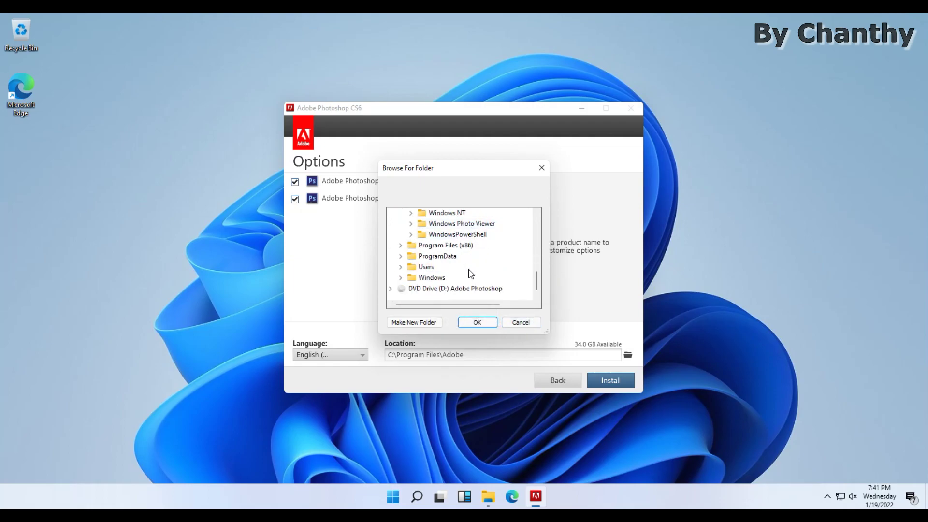
pyautogui.click(541, 168)
# Step: Keep both 64-bit and 32-bit Photoshop CS6 selected and start the installation
pyautogui.click(295, 182)
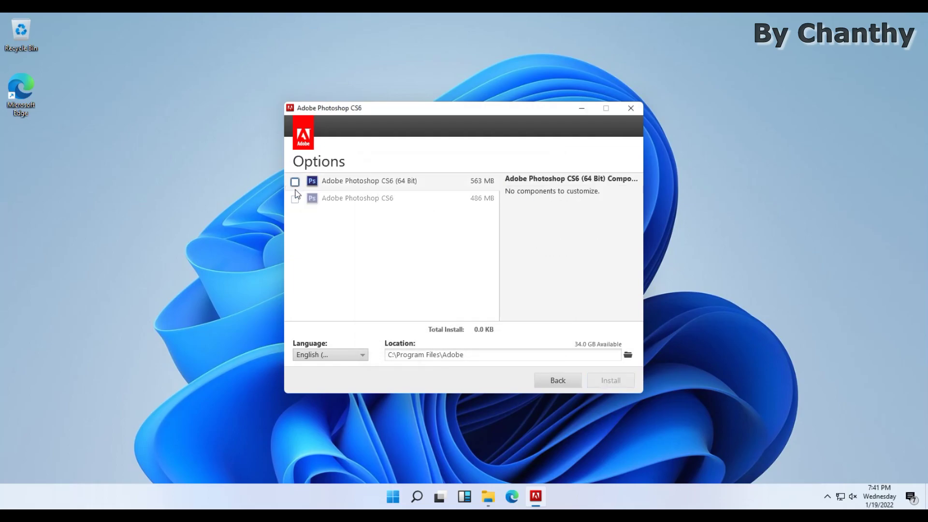
pyautogui.click(302, 206)
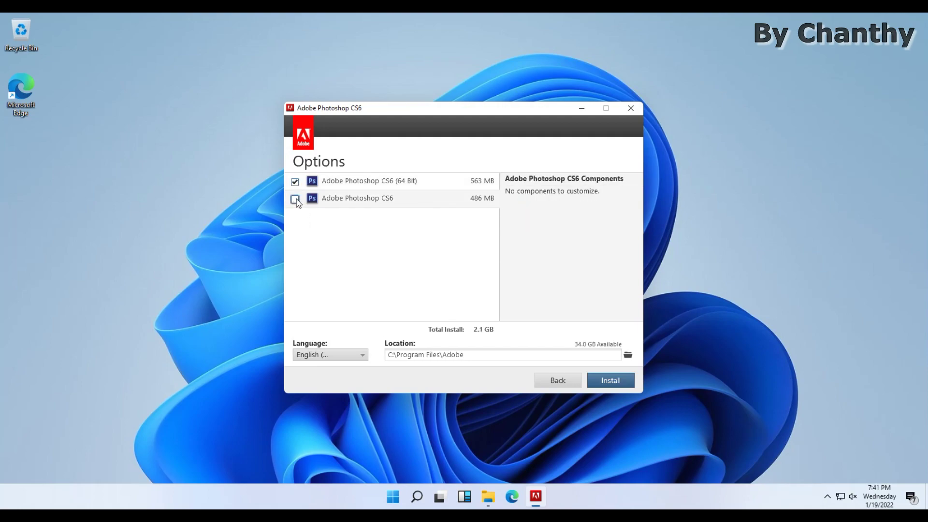
pyautogui.click(614, 381)
pyautogui.click(613, 381)
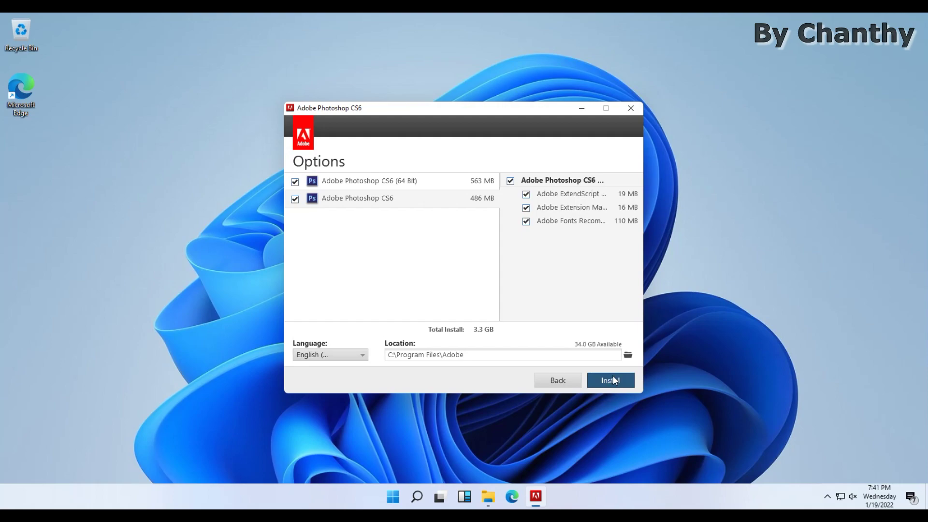
pyautogui.click(611, 381)
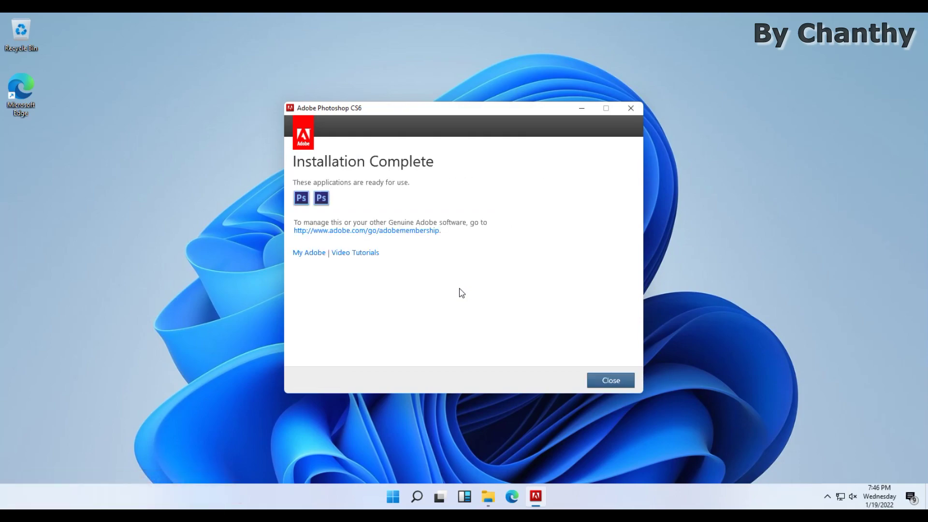
# Step: Close the finished installer and launch Adobe Photoshop CS6 from Start menu's All apps
pyautogui.click(611, 380)
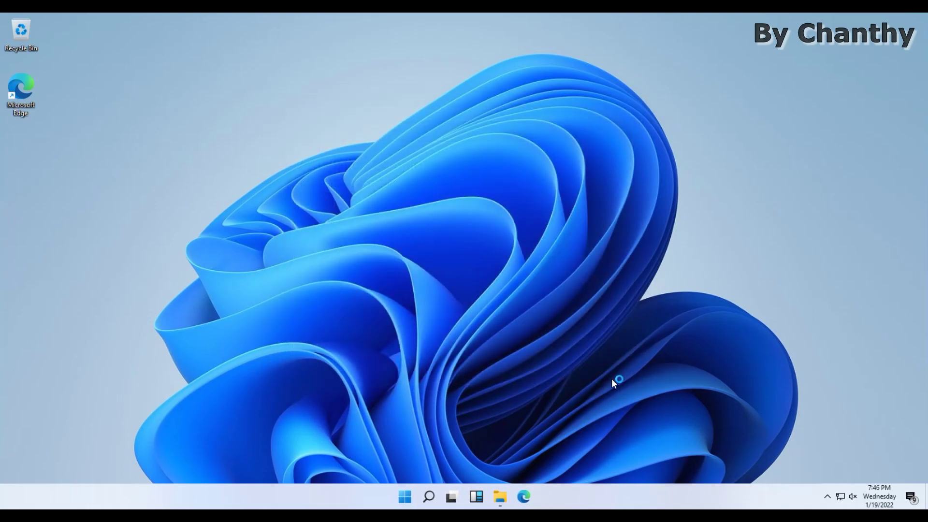
pyautogui.click(412, 493)
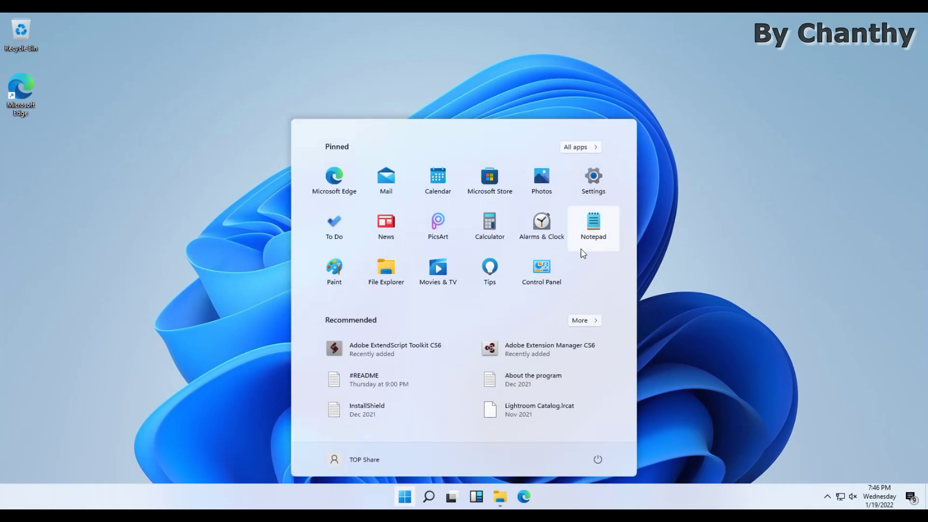
pyautogui.click(580, 147)
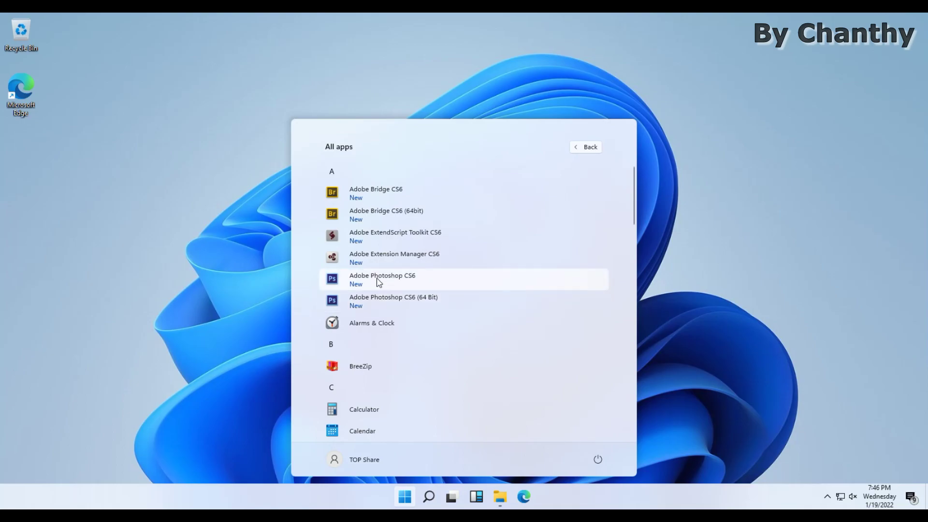
pyautogui.click(392, 301)
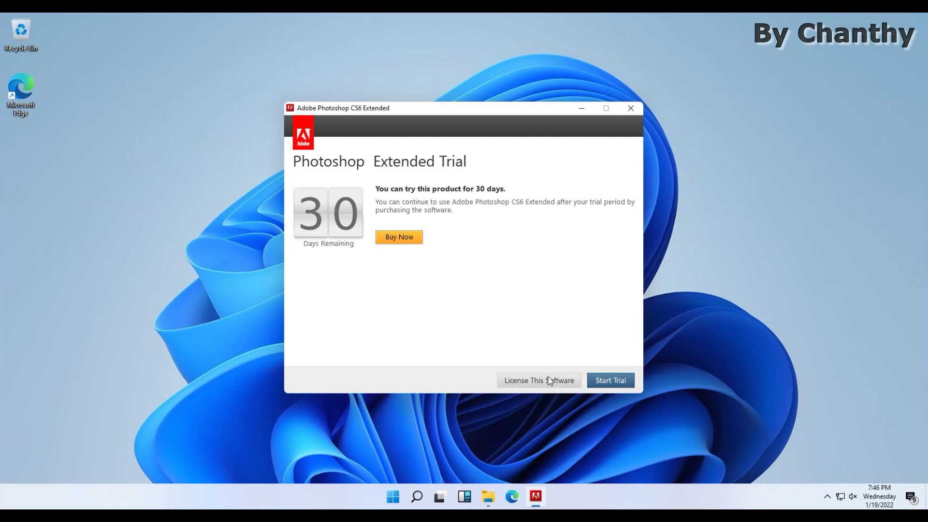
# Step: Start the 30-day Photoshop Extended trial
pyautogui.click(613, 381)
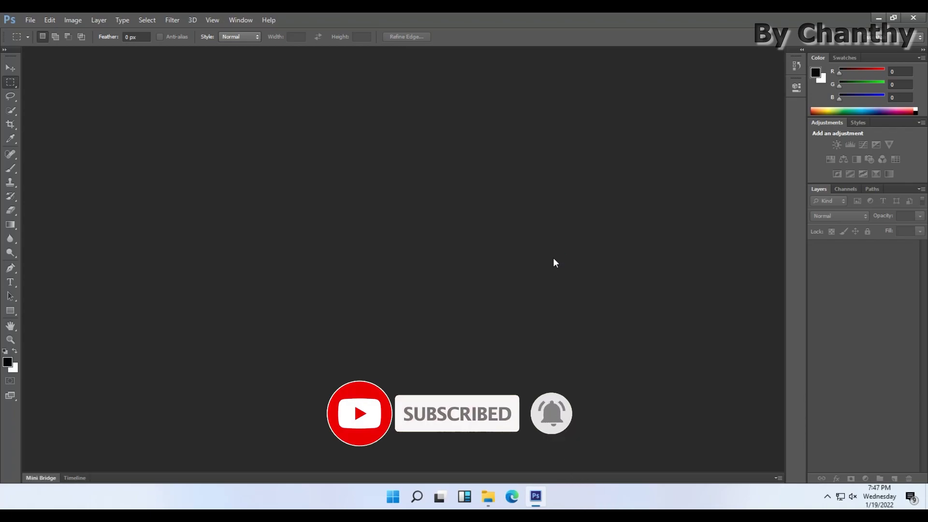
# Step: Create a new blank document using the International Paper preset at A4 size
pyautogui.click(30, 20)
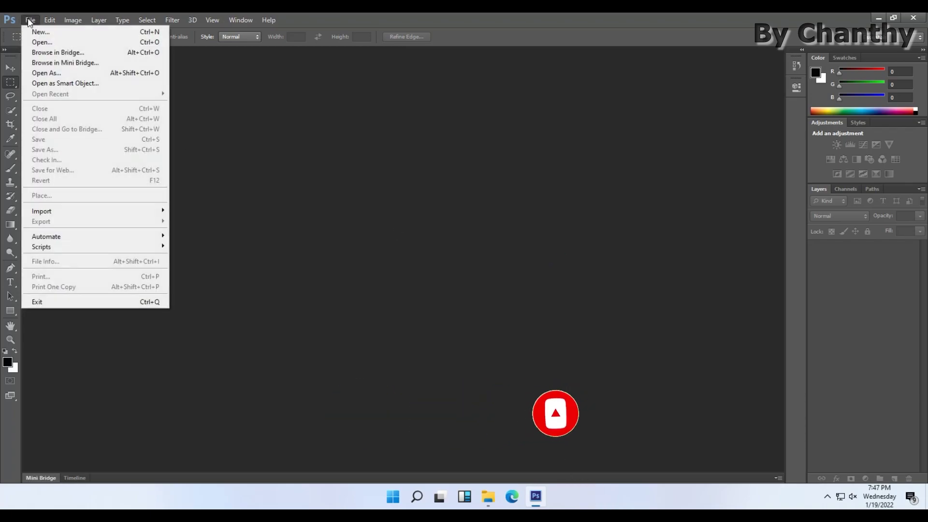
pyautogui.click(43, 37)
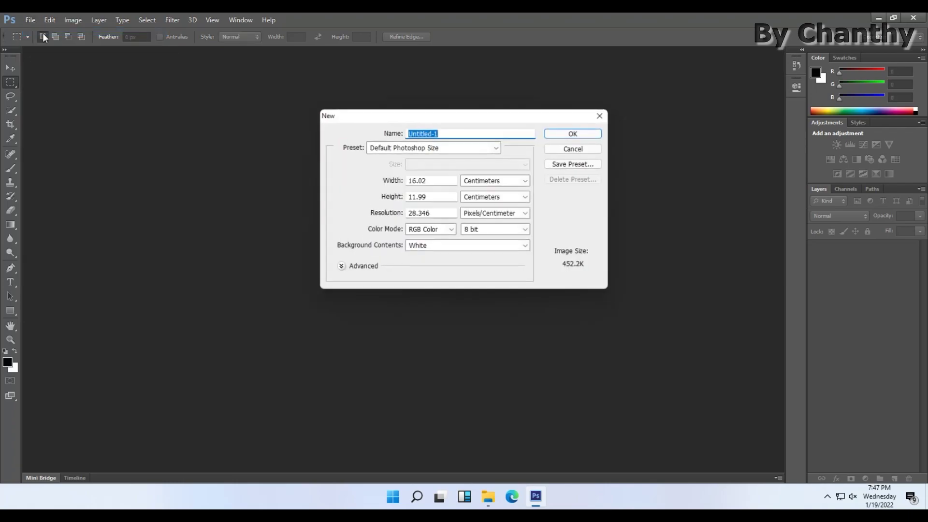
pyautogui.click(488, 149)
pyautogui.click(435, 193)
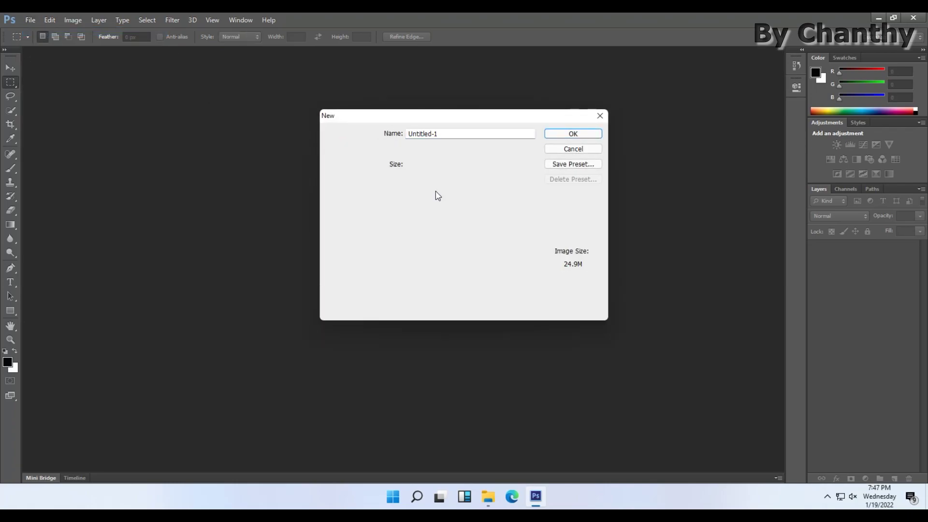
pyautogui.click(507, 164)
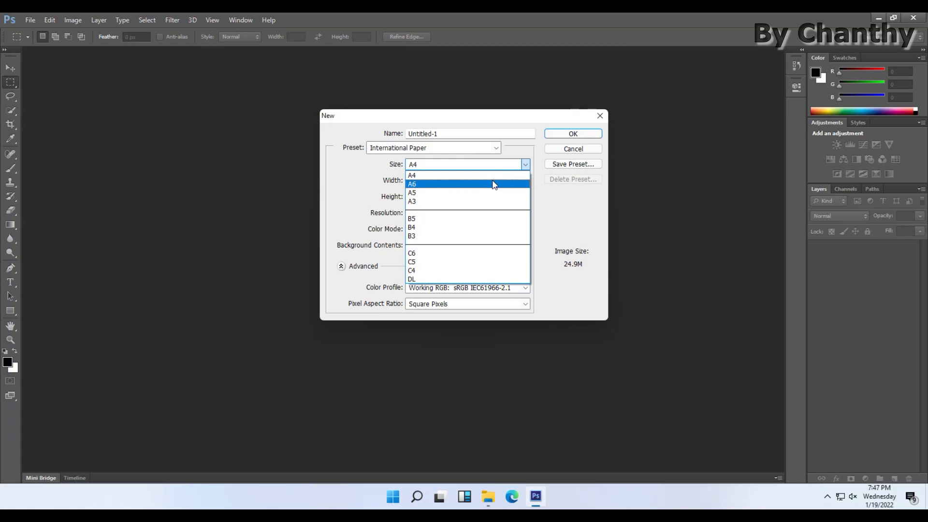
pyautogui.click(493, 176)
pyautogui.click(575, 134)
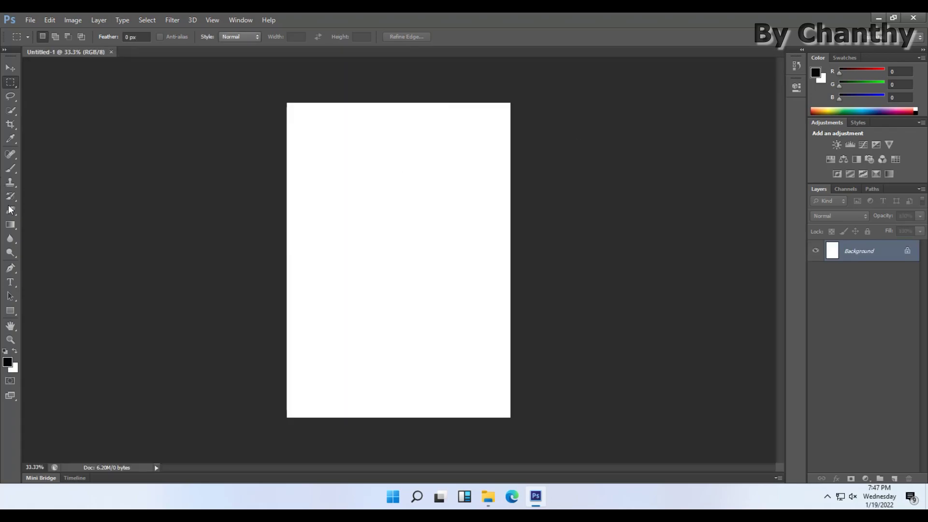
# Step: Try the toolbar tools, including the Rectangle tool, and settle on the Type tool
pyautogui.click(11, 238)
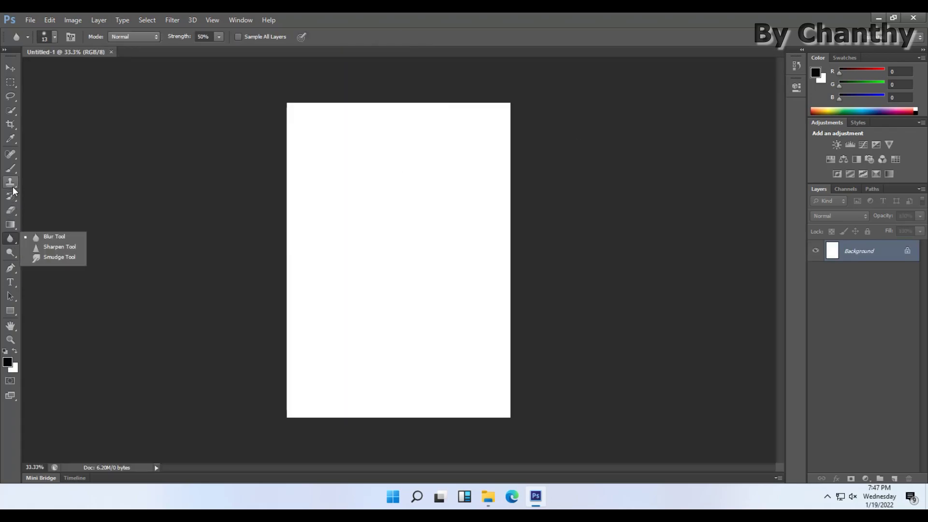
pyautogui.click(11, 312)
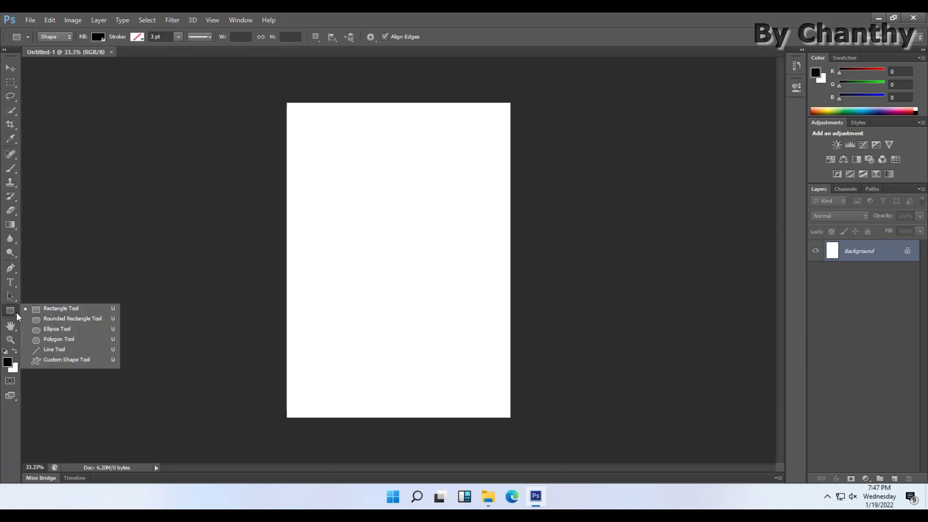
pyautogui.click(11, 281)
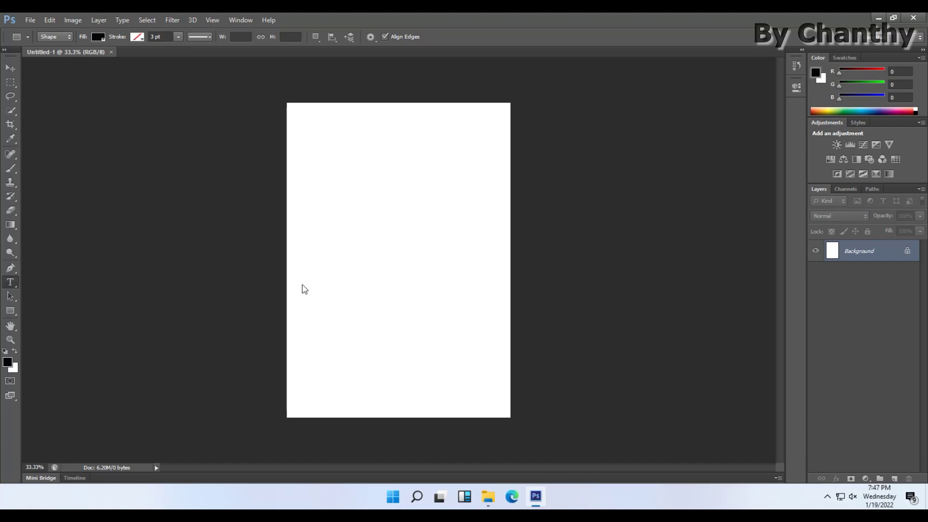
# Step: Type 'Welcome to TOP SHARE' on the page and select the whole line
pyautogui.click(312, 247)
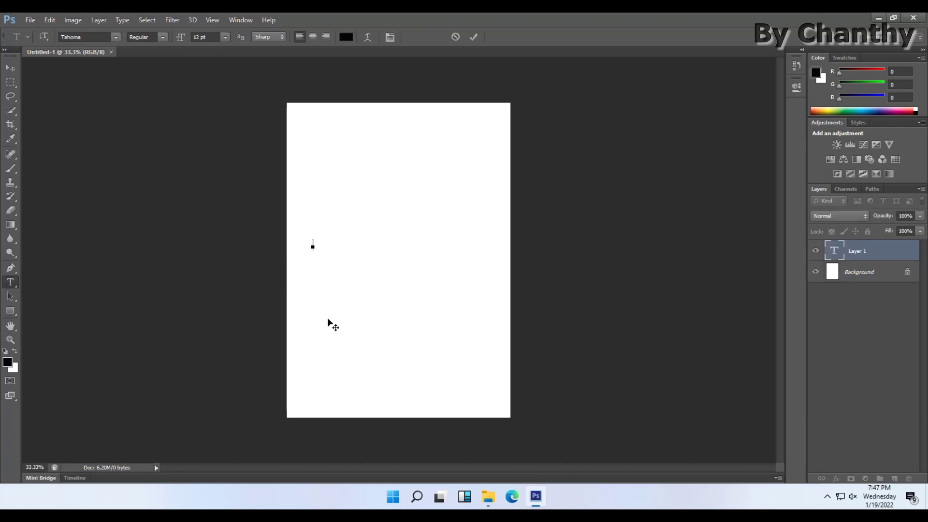
pyautogui.write('We')
pyautogui.write('lcome')
pyautogui.write(' to T')
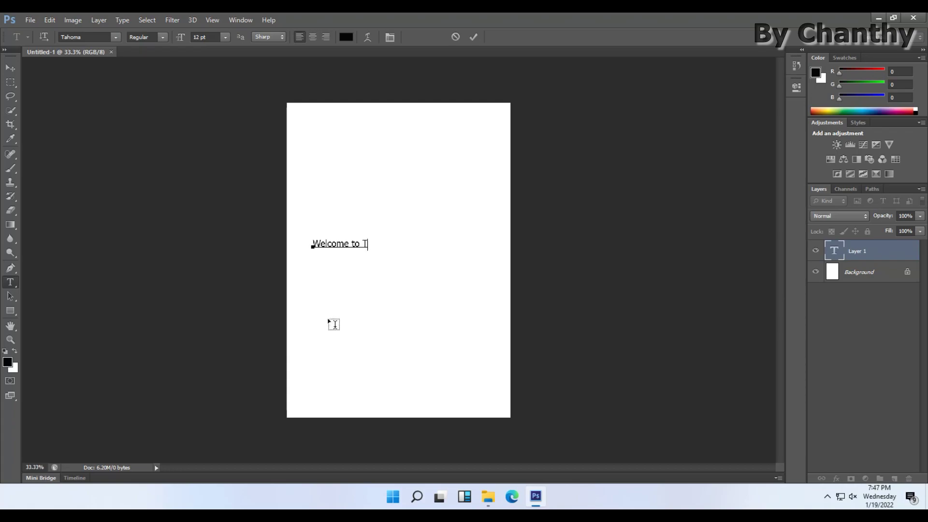
pyautogui.write('OP SHARE')
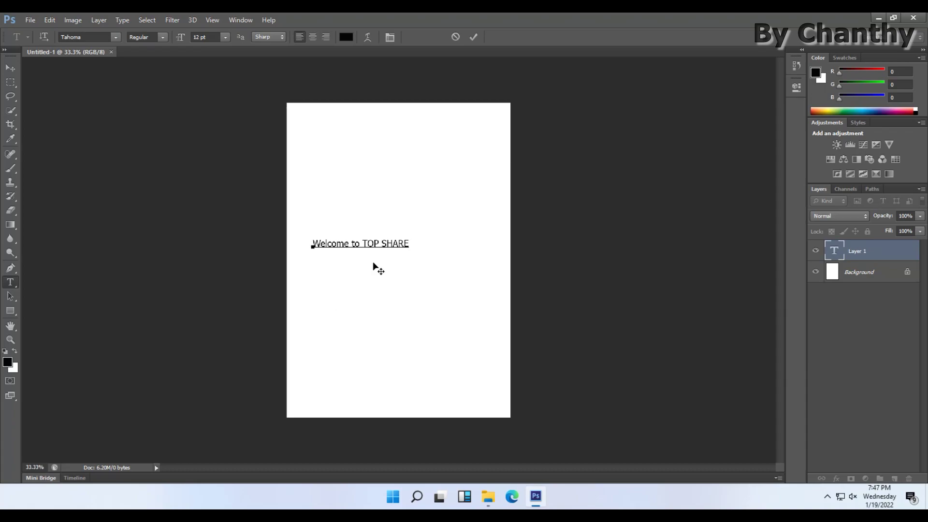
pyautogui.moveTo(410, 244); pyautogui.dragTo(301, 240)
# Step: Set the selected text's colour to a bright green
pyautogui.click(346, 38)
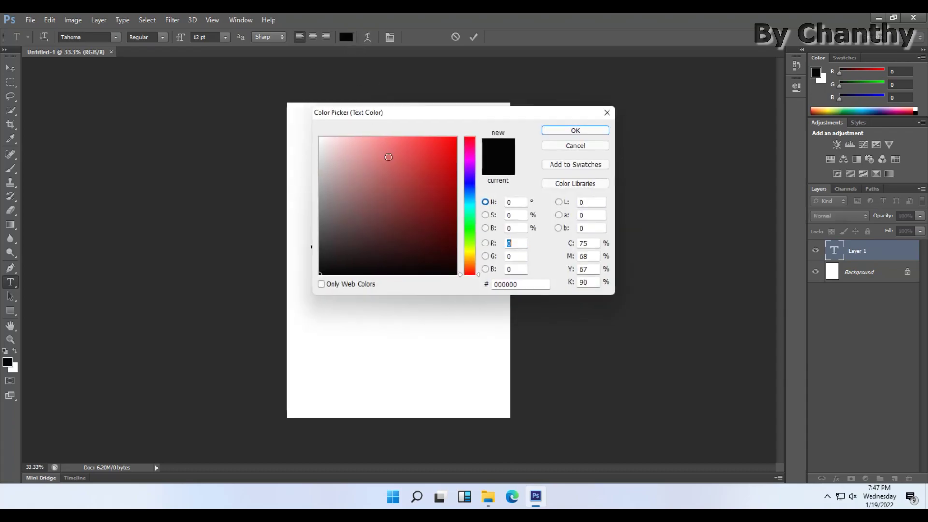
pyautogui.click(447, 191)
pyautogui.click(477, 234)
pyautogui.click(452, 170)
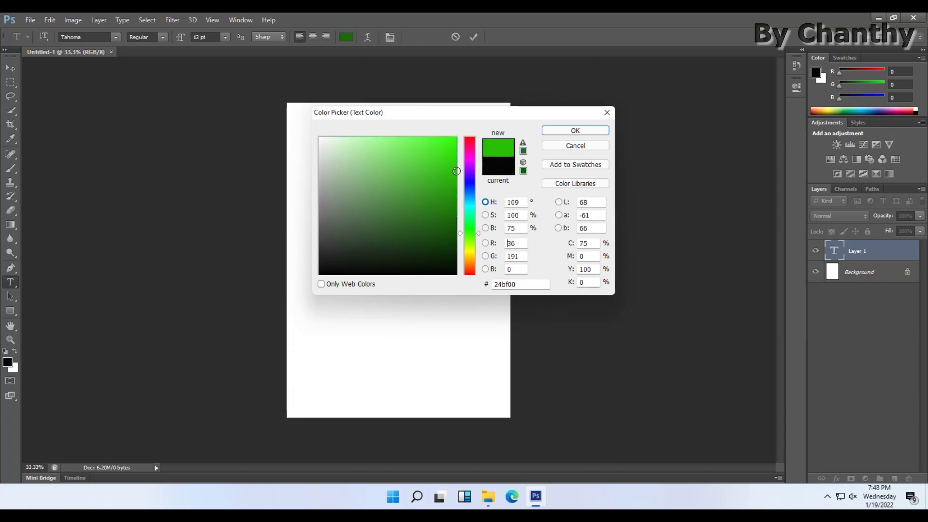
pyautogui.click(576, 130)
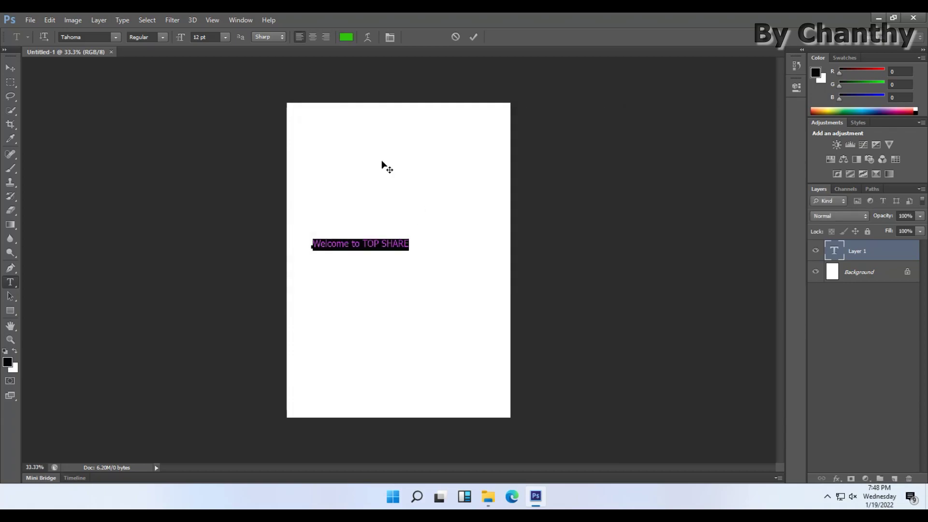
# Step: Apply the Bulge warp style to the text
pyautogui.click(367, 37)
pyautogui.click(441, 150)
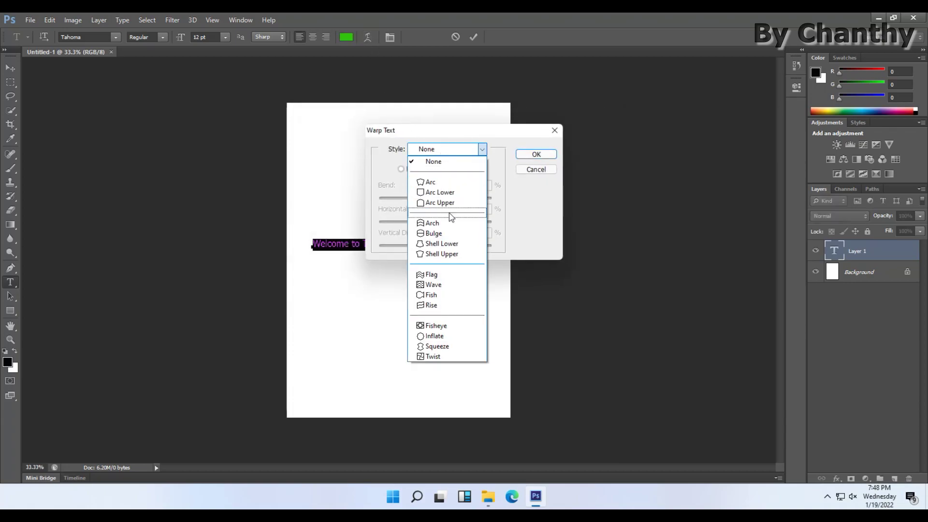
pyautogui.click(433, 233)
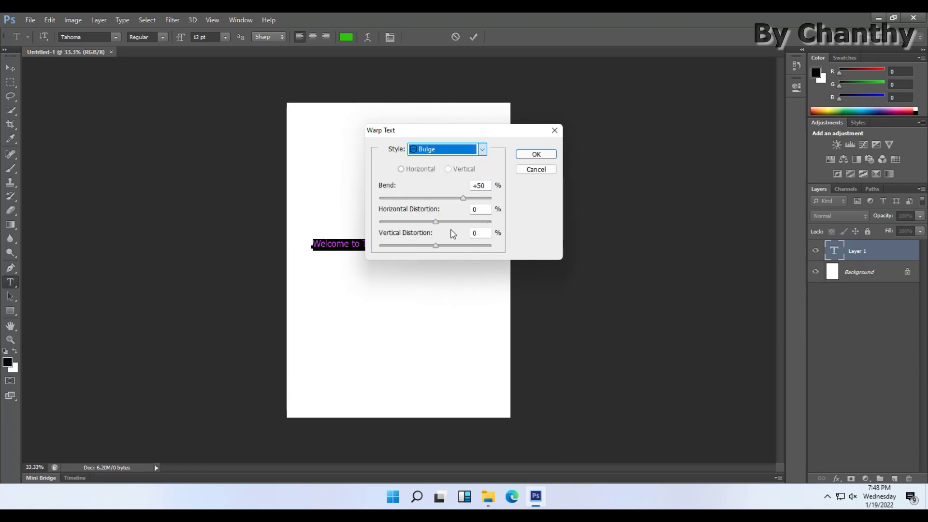
pyautogui.click(535, 155)
# Step: Commit the text, scale it to nearly double size, then show About Photoshop
pyautogui.click(474, 39)
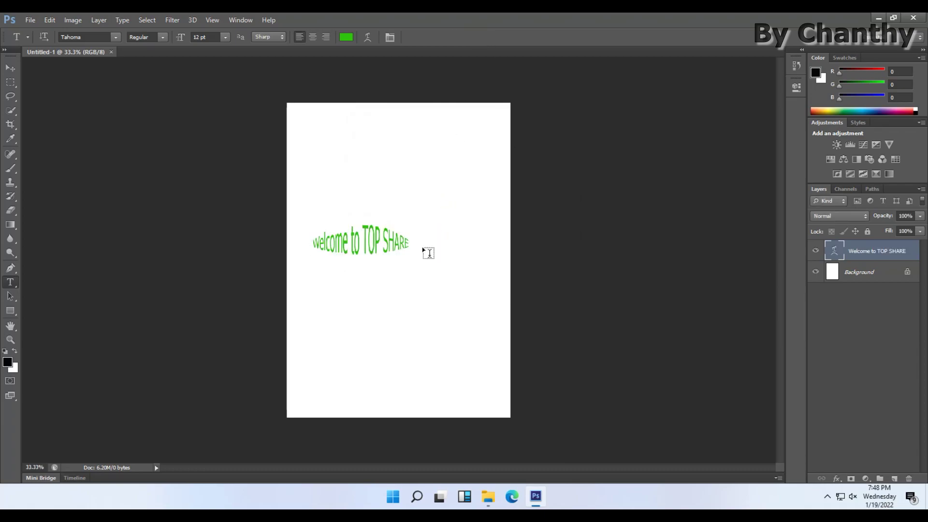
pyautogui.hotkey('ctrl', 't')
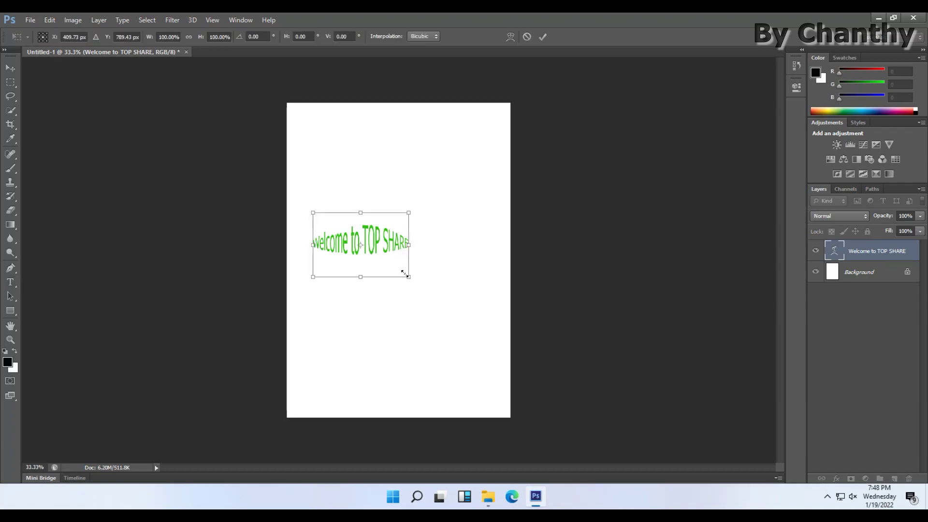
pyautogui.moveTo(408, 272); pyautogui.dragTo(490, 324)
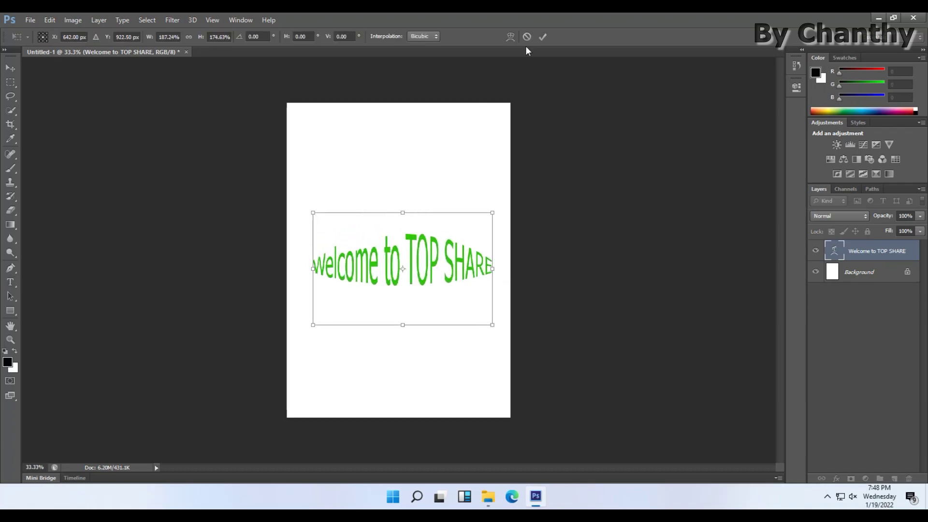
pyautogui.click(543, 37)
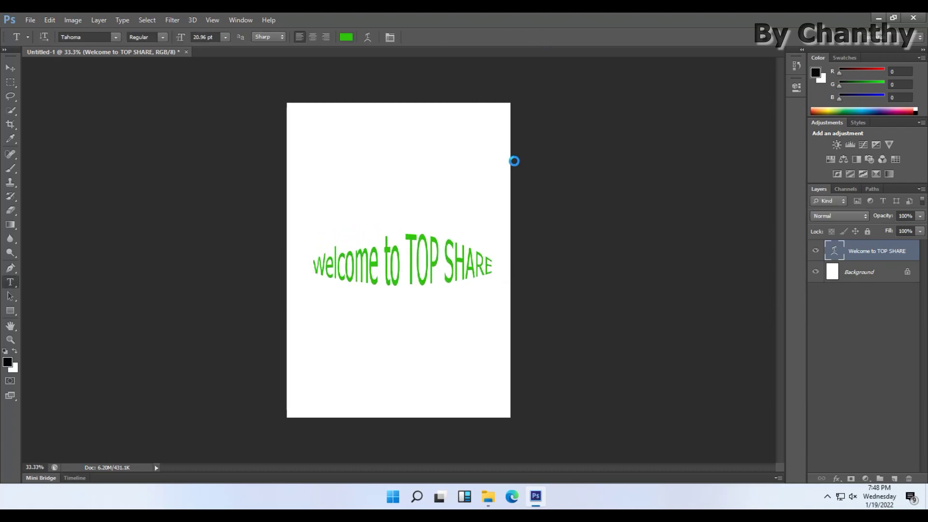
pyautogui.click(267, 20)
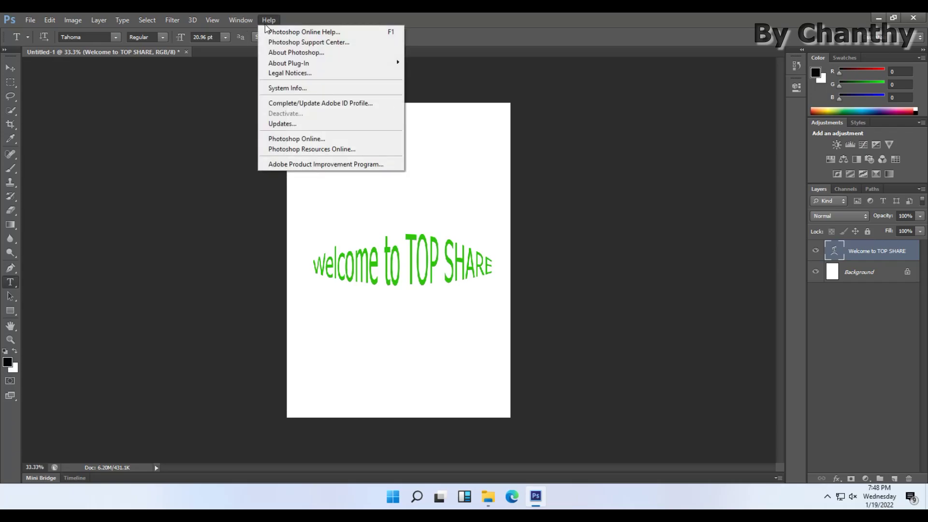
pyautogui.click(292, 52)
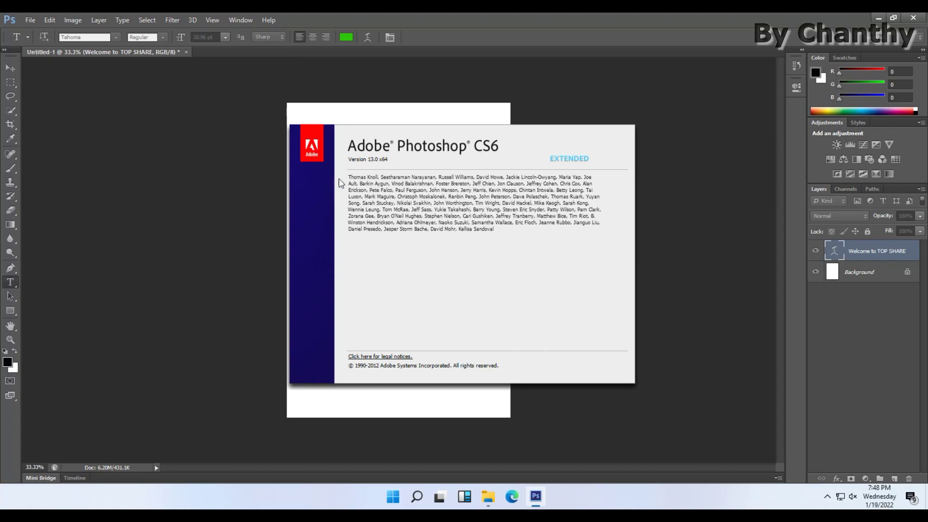